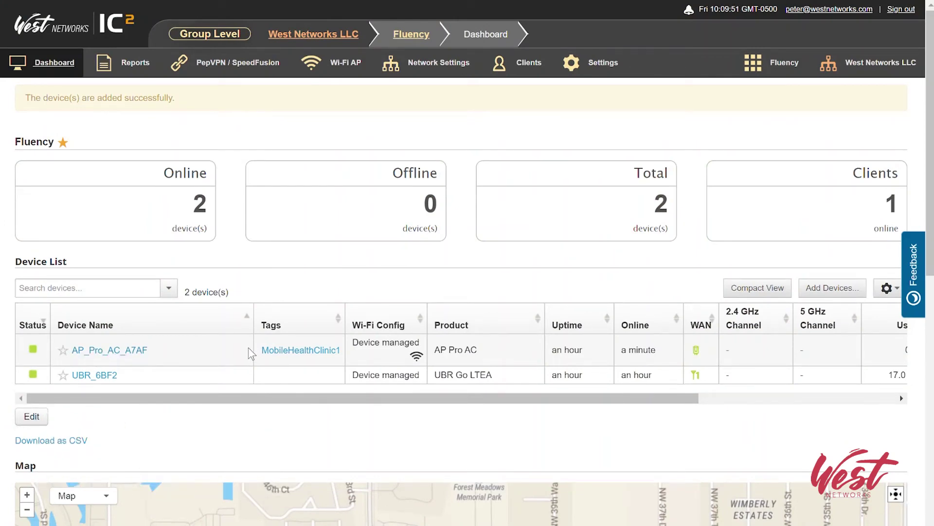
# Enable Wi-Fi Management in the group-wide SSID settings of the Fluency group and save the change
pyautogui.moveTo(333, 72)
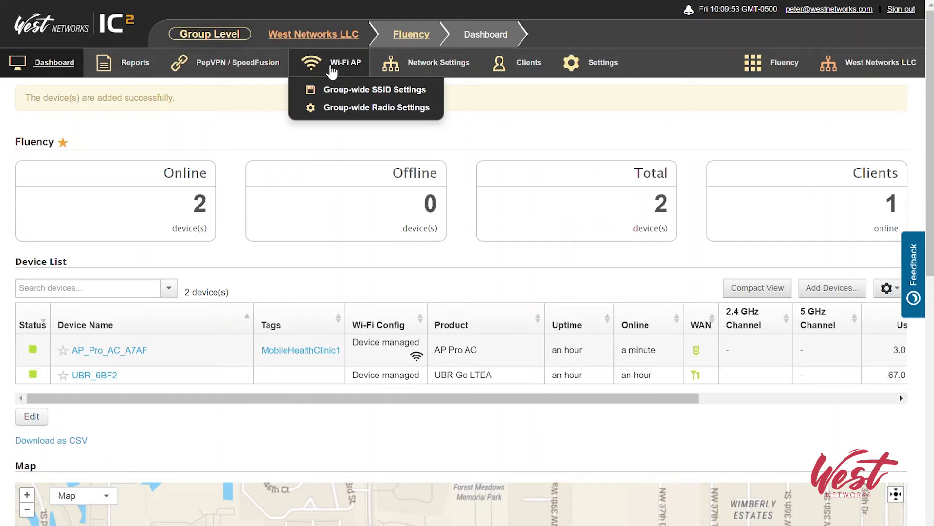
pyautogui.click(341, 98)
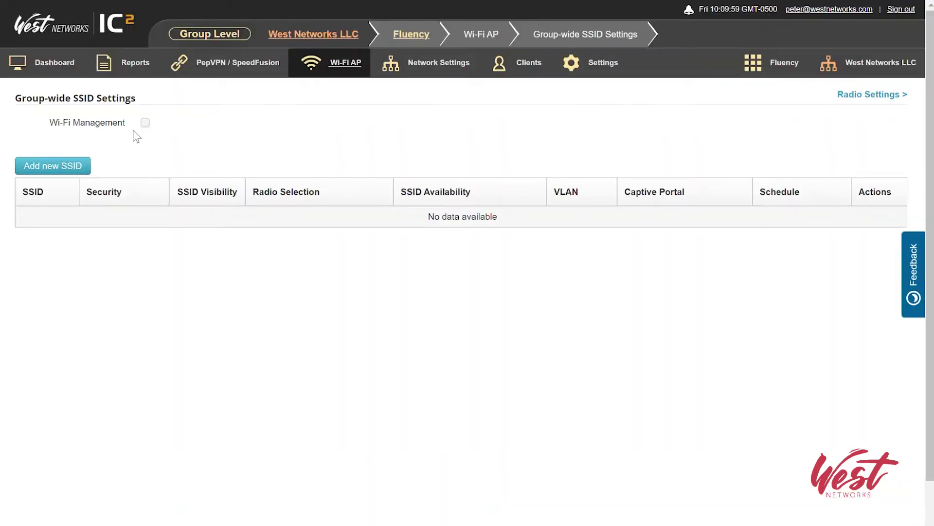
pyautogui.click(145, 124)
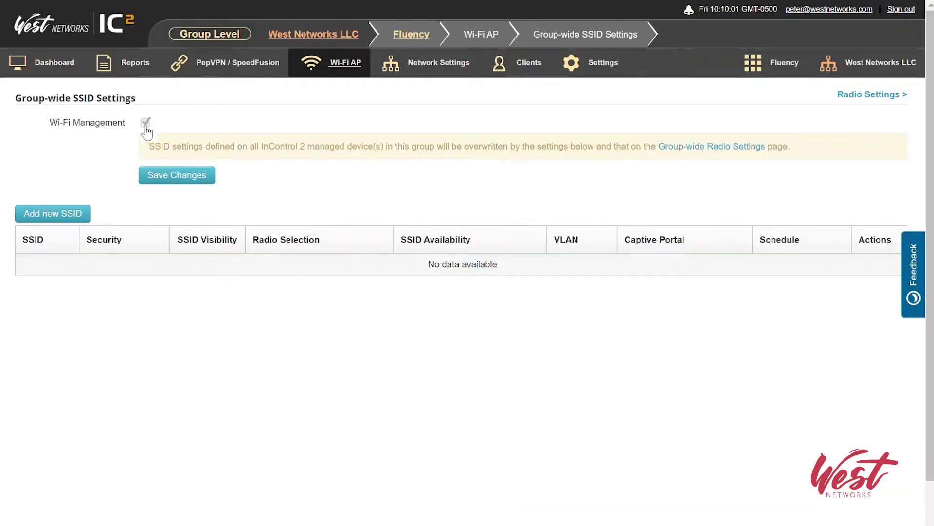
pyautogui.click(181, 177)
# Add a new group-wide SSID and name it AP Pro AC
pyautogui.click(59, 203)
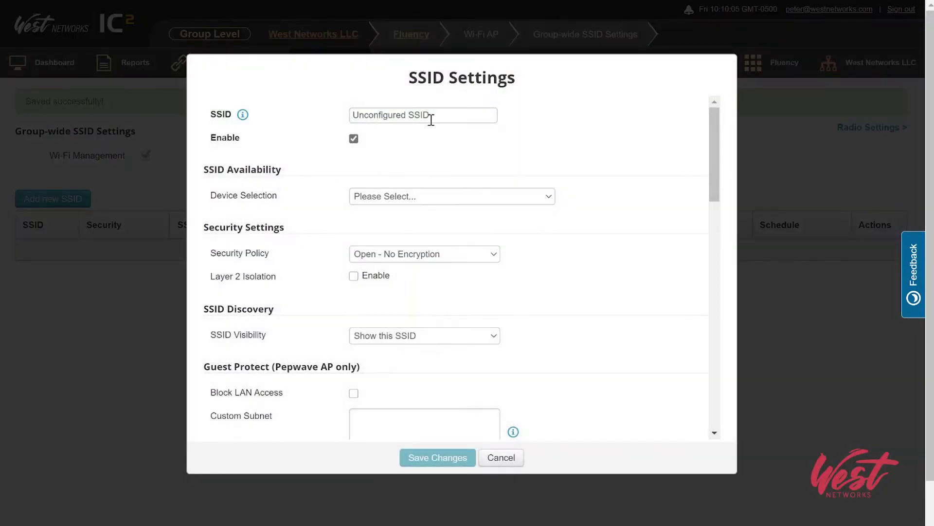
pyautogui.moveTo(431, 119); pyautogui.dragTo(278, 136)
pyautogui.write('AP R')
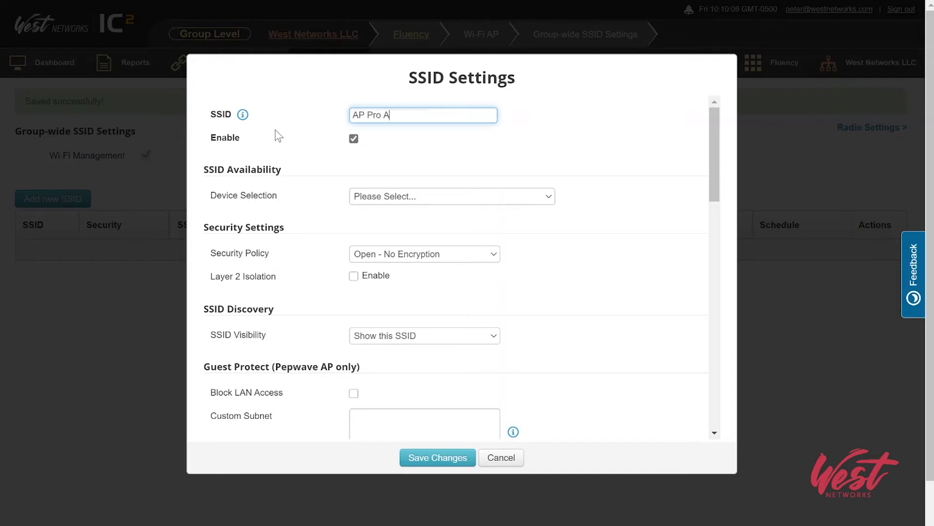
# Enable the SSID only on some devices, limited to those tagged MobileHealthClinic1
pyautogui.click(371, 197)
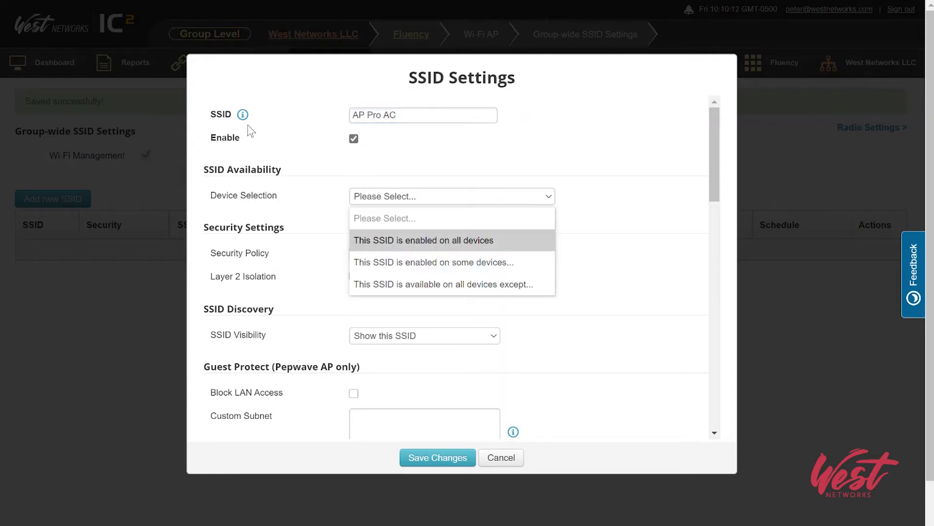
pyautogui.click(364, 173)
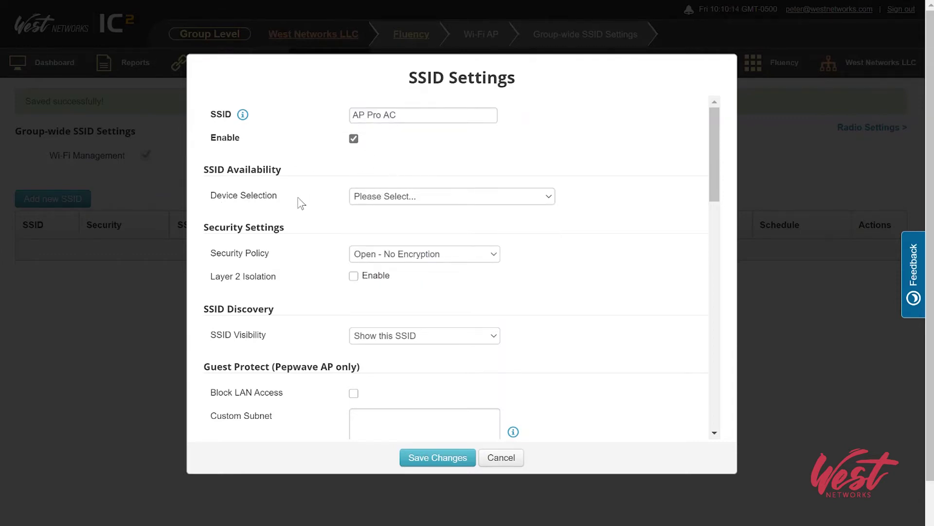
pyautogui.click(414, 197)
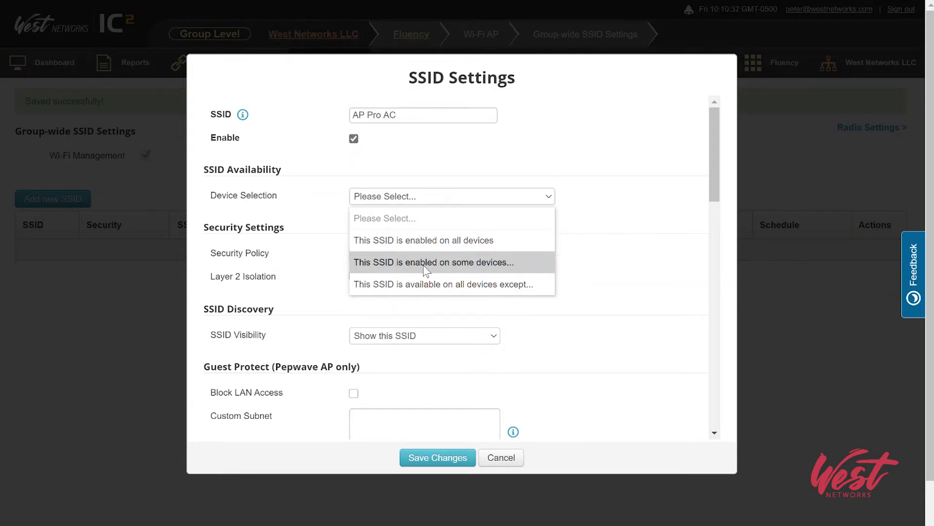
pyautogui.click(439, 265)
pyautogui.click(393, 238)
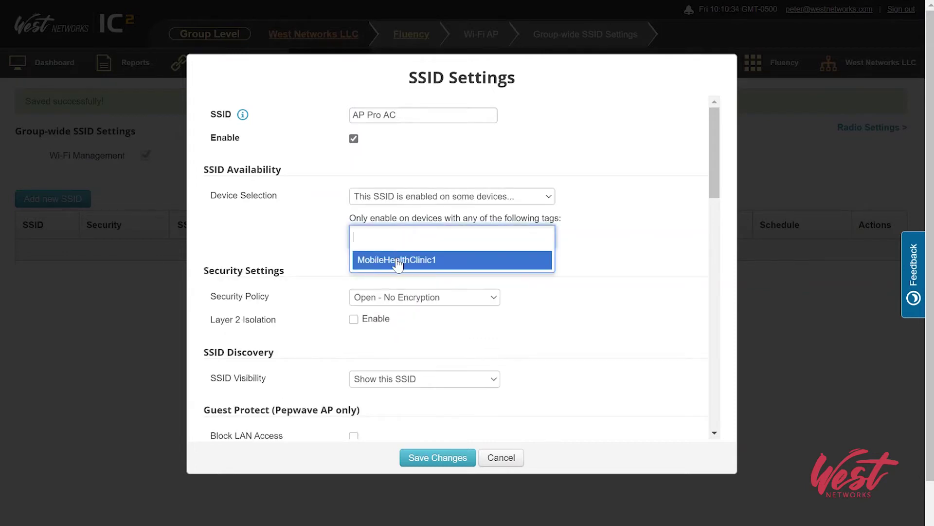
pyautogui.click(367, 261)
# Set the SSID's security policy to WPA2/WPA3 - Personal and enter the shared key
pyautogui.click(403, 300)
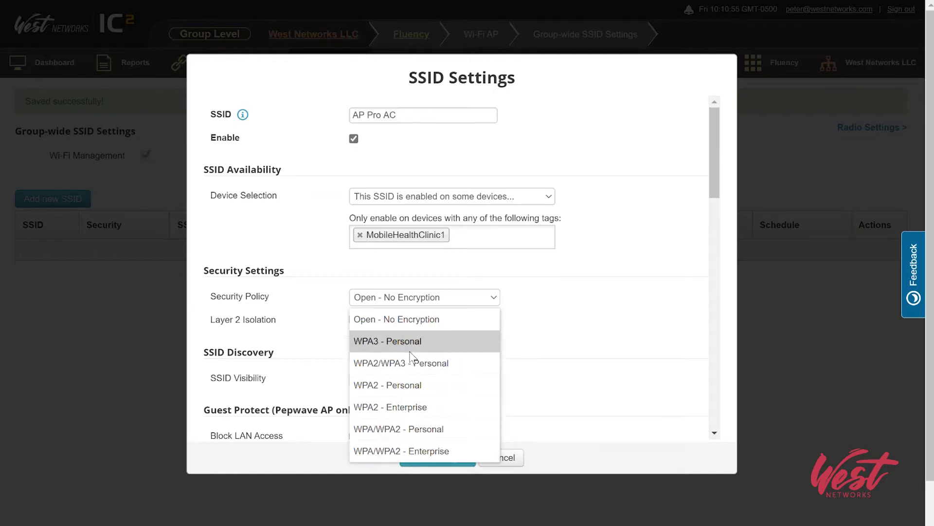
pyautogui.click(376, 369)
pyautogui.click(393, 375)
pyautogui.write('•••')
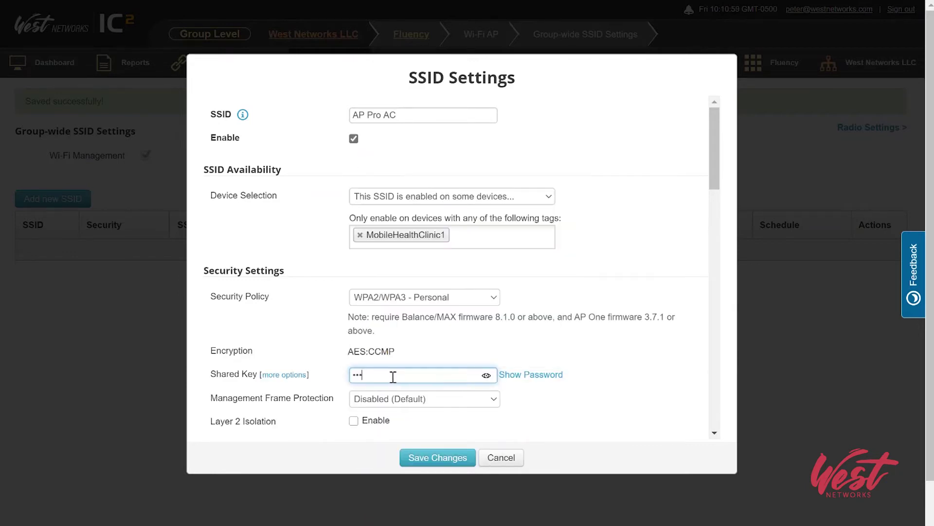
pyautogui.write('•••••••')
pyautogui.click(582, 354)
# Examine the SSID's discovery, guest protection and bandwidth management options, including Block PepVPN, per-client limits and network priority
pyautogui.scroll(-3, 582, 354)
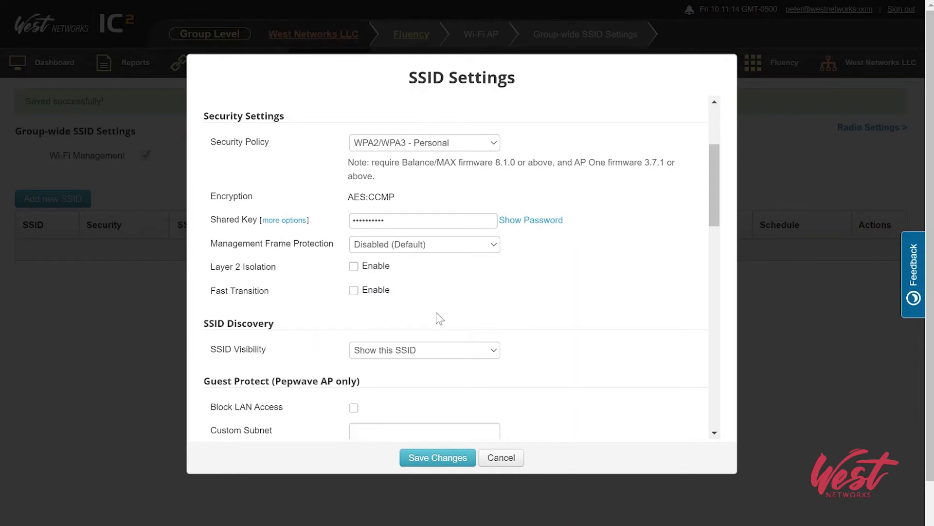
pyautogui.scroll(-2, 457, 314)
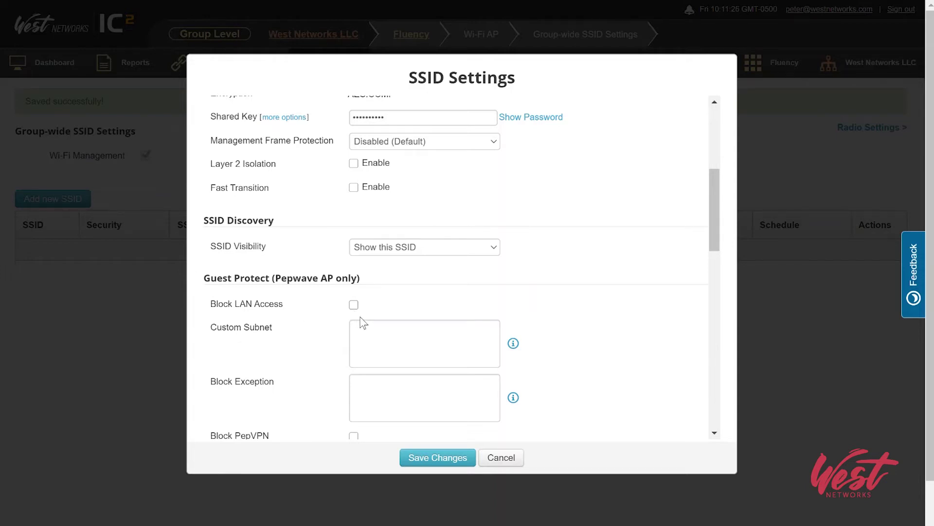
pyautogui.scroll(-3, 360, 322)
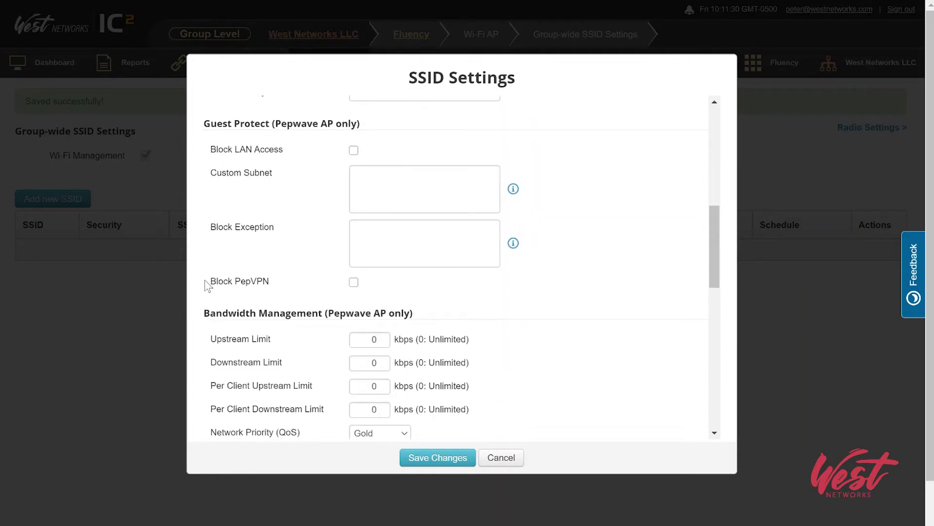
pyautogui.moveTo(208, 284); pyautogui.dragTo(282, 285)
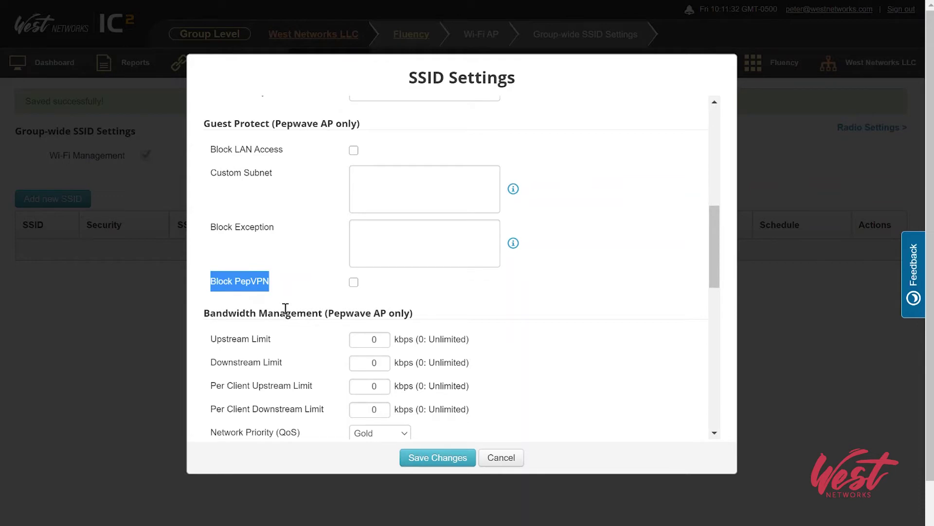
pyautogui.click(284, 292)
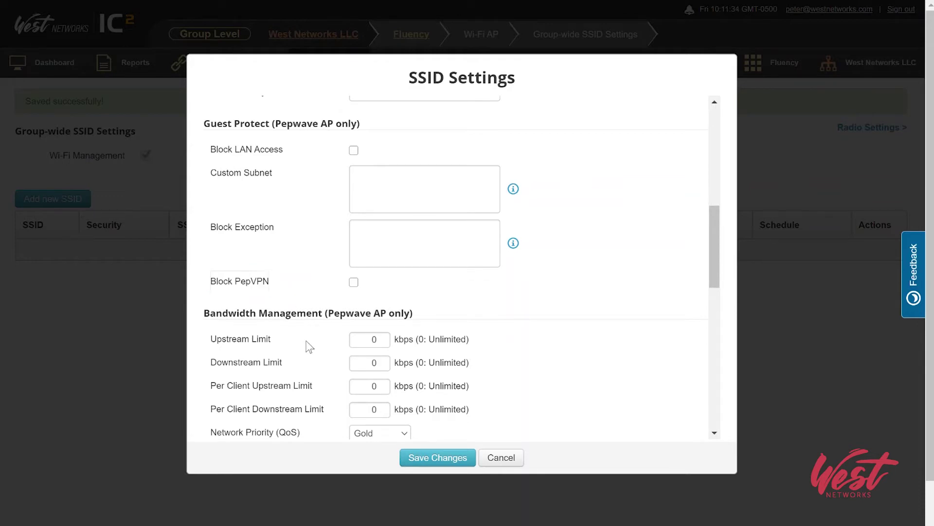
pyautogui.scroll(-2, 308, 339)
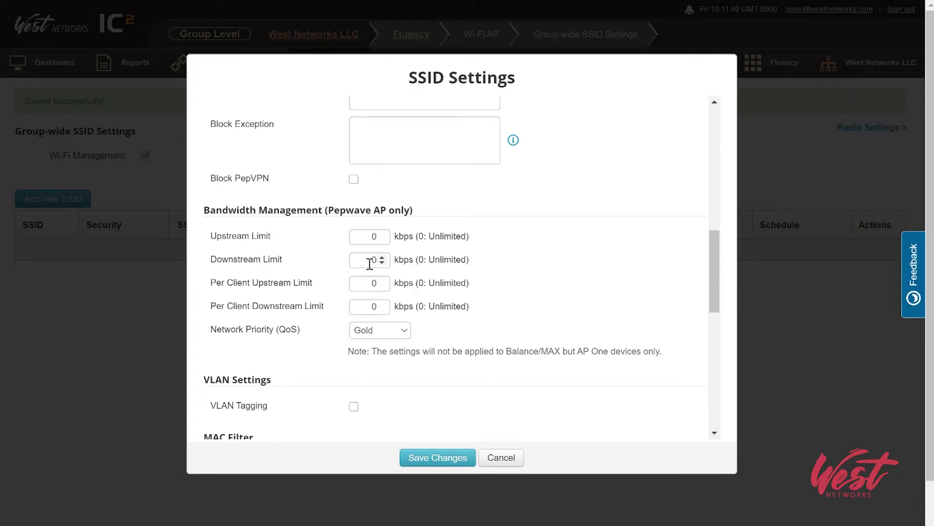
pyautogui.moveTo(211, 284); pyautogui.dragTo(319, 317)
pyautogui.click(322, 319)
pyautogui.scroll(-1, 302, 350)
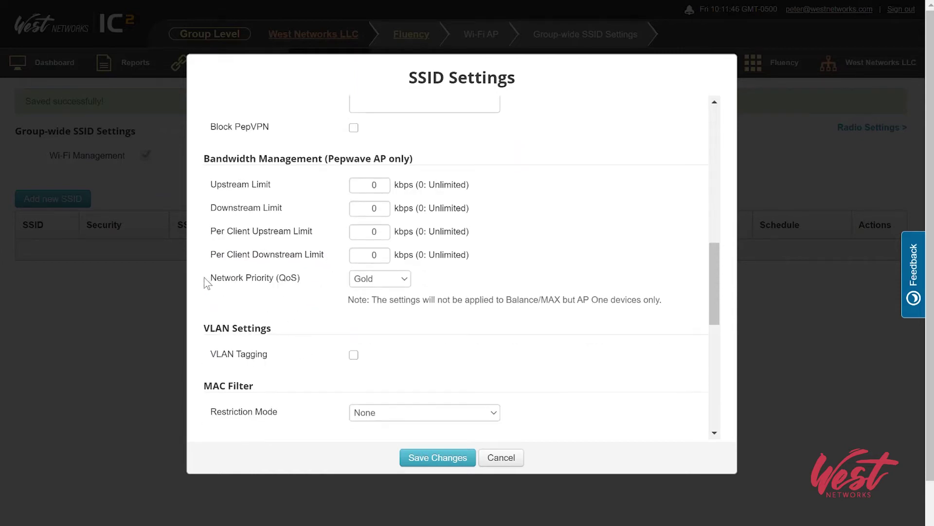
pyautogui.moveTo(212, 280); pyautogui.dragTo(298, 282)
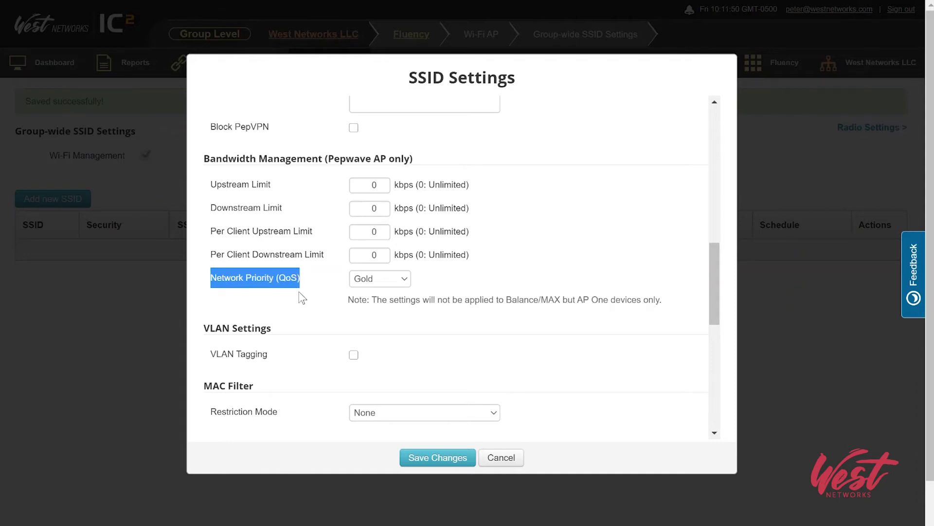
pyautogui.click(315, 298)
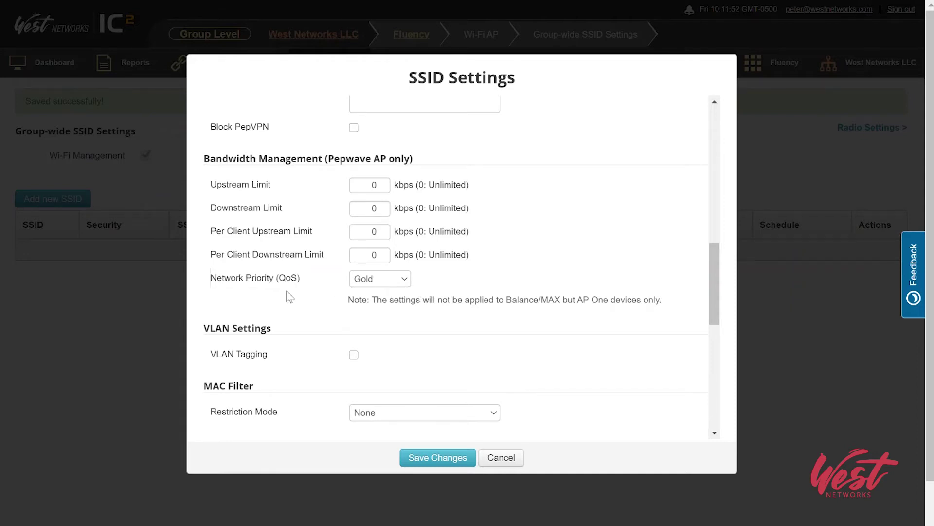
# Enable VLAN tagging for the SSID and use VLAN ID 1 as its network
pyautogui.scroll(-2, 302, 300)
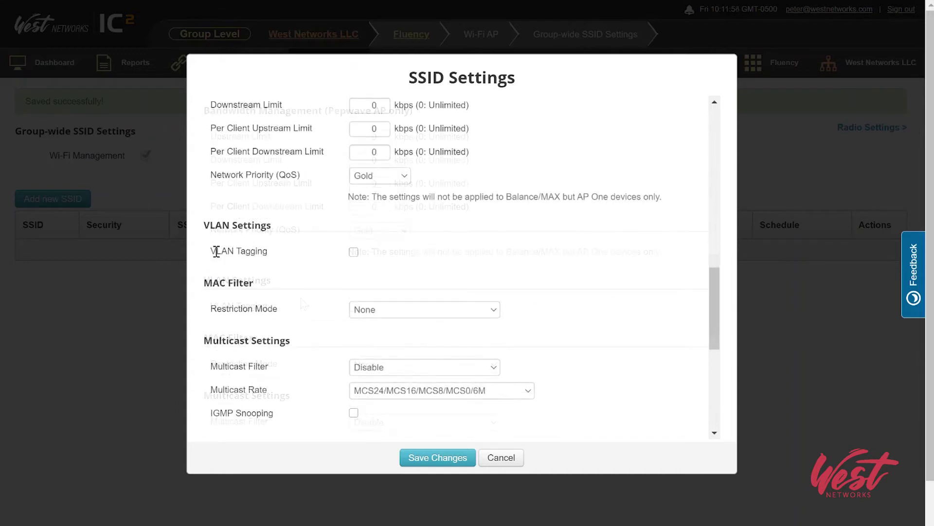
pyautogui.moveTo(214, 251); pyautogui.dragTo(313, 257)
pyautogui.click(329, 255)
pyautogui.click(353, 252)
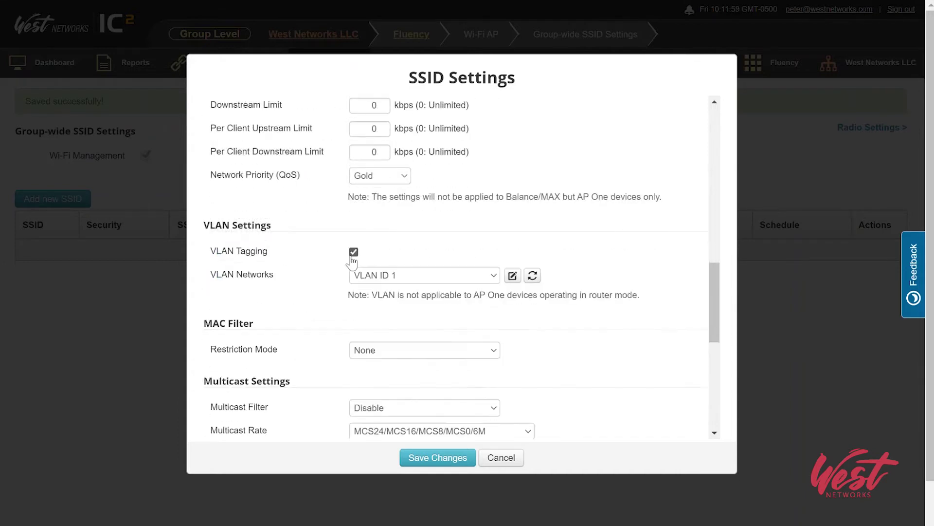
pyautogui.click(373, 280)
pyautogui.click(390, 319)
# Check the remaining SSID options from MAC filter to captive portal without altering them, and save the new SSID
pyautogui.scroll(-2, 336, 304)
pyautogui.click(375, 247)
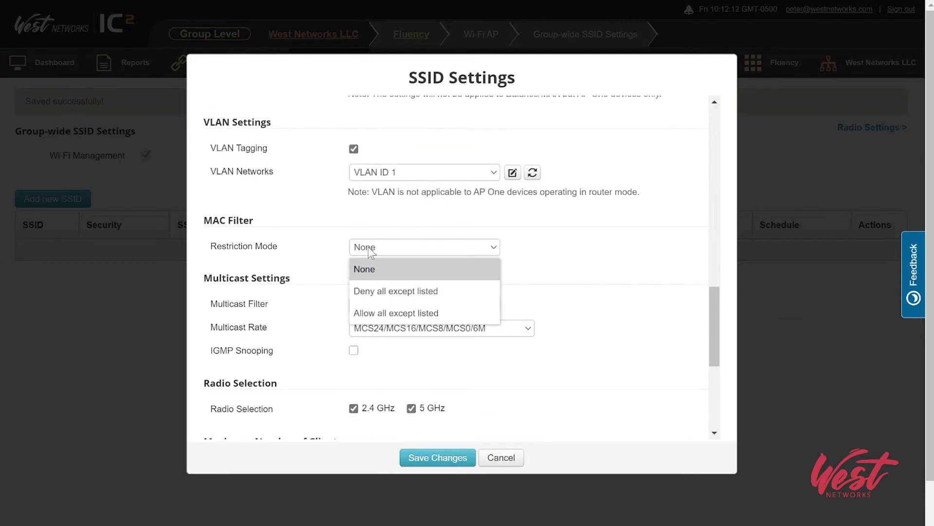
pyautogui.click(323, 258)
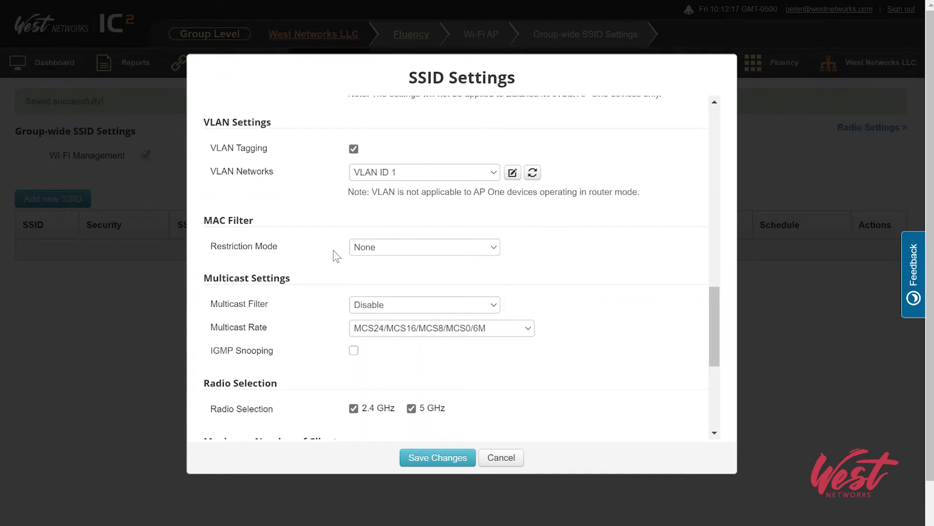
pyautogui.scroll(-2, 333, 250)
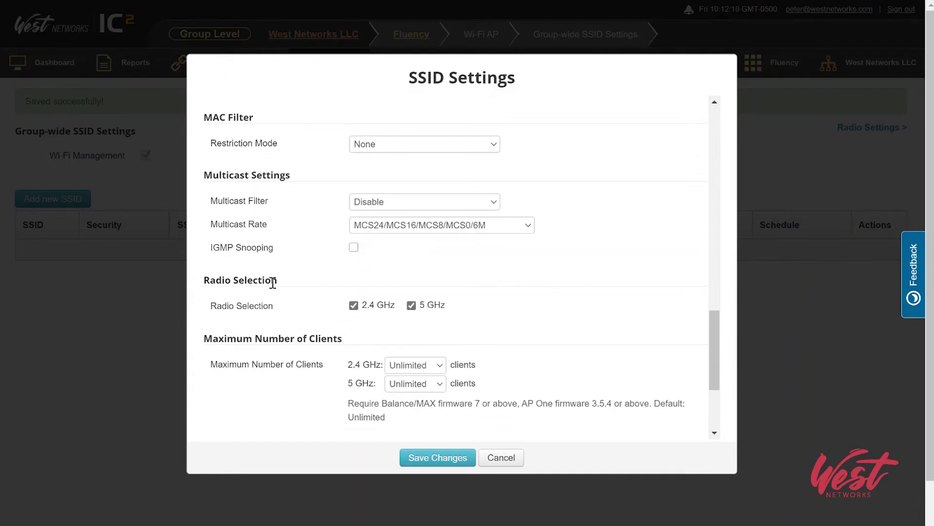
pyautogui.scroll(-1, 307, 285)
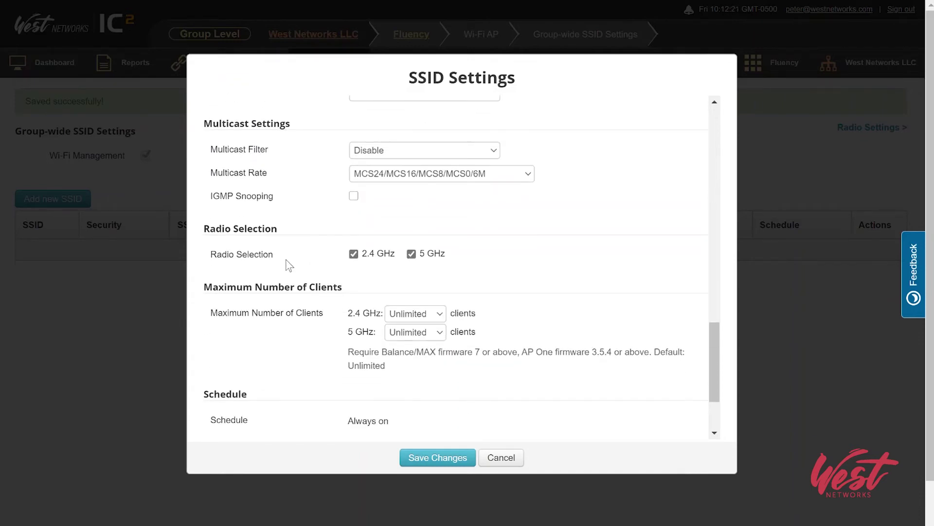
pyautogui.scroll(-1, 327, 315)
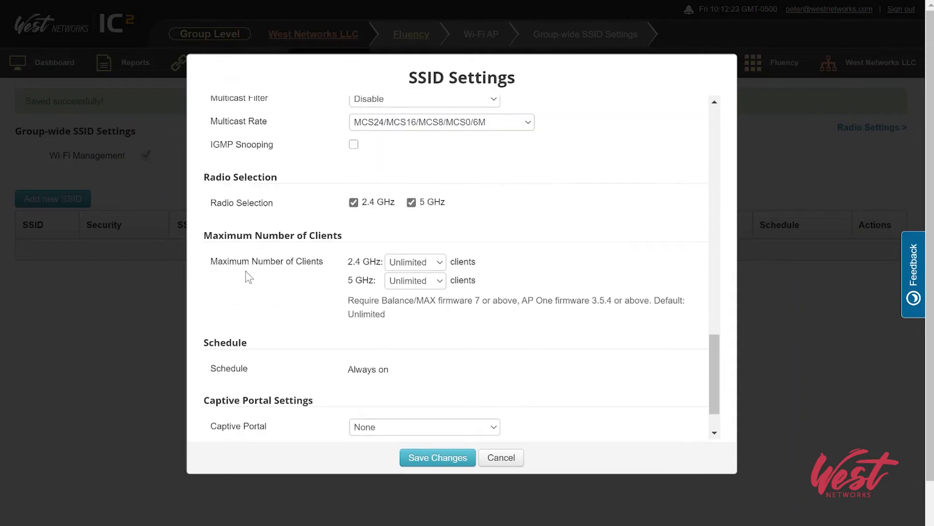
pyautogui.scroll(-1, 307, 323)
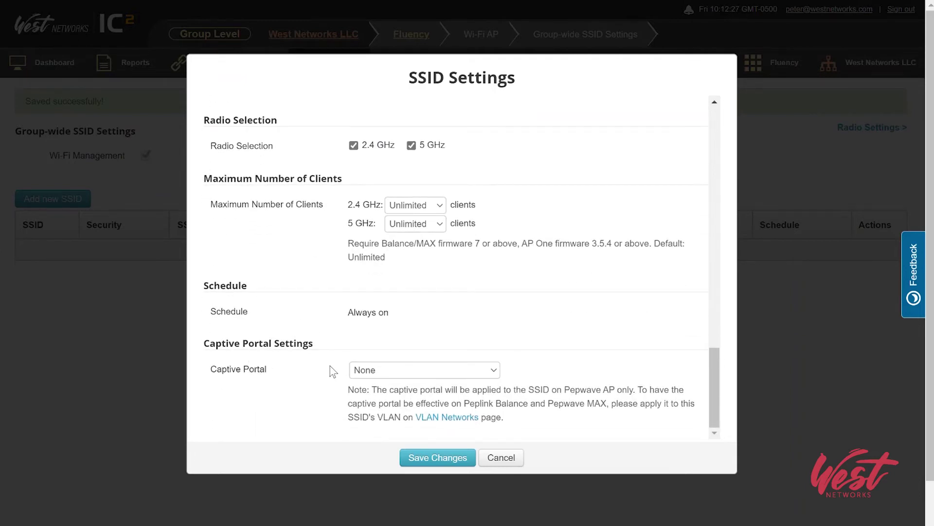
pyautogui.click(437, 458)
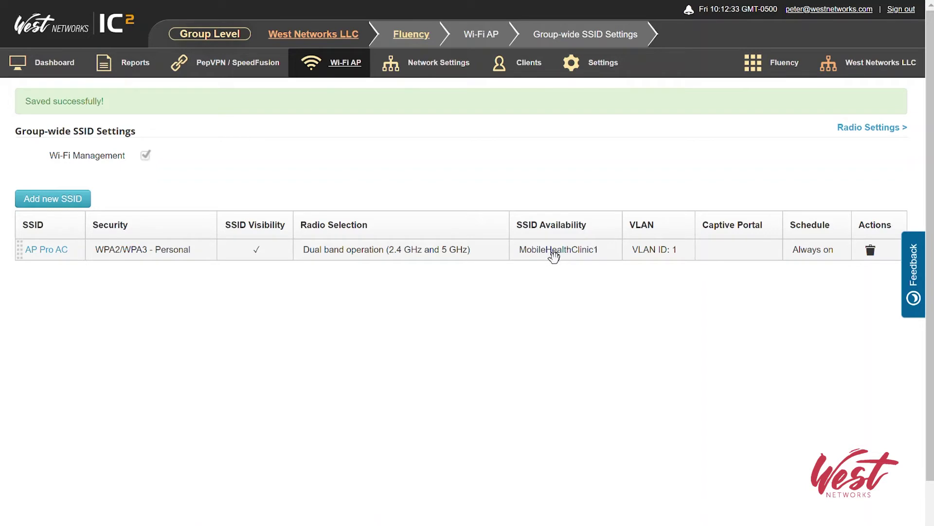
# Open the details of the AP_Pro_AC_A7AF device from the group dashboard and check its firmware version
pyautogui.click(50, 67)
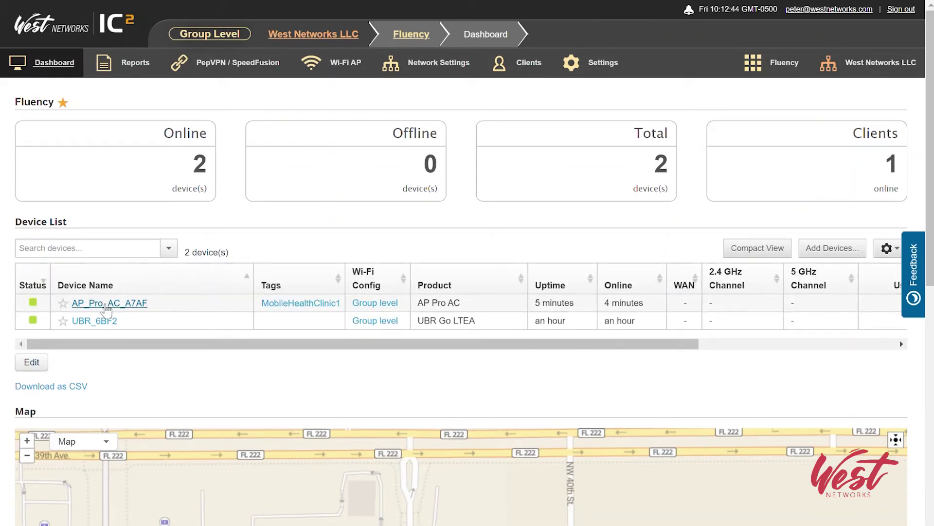
pyautogui.click(106, 308)
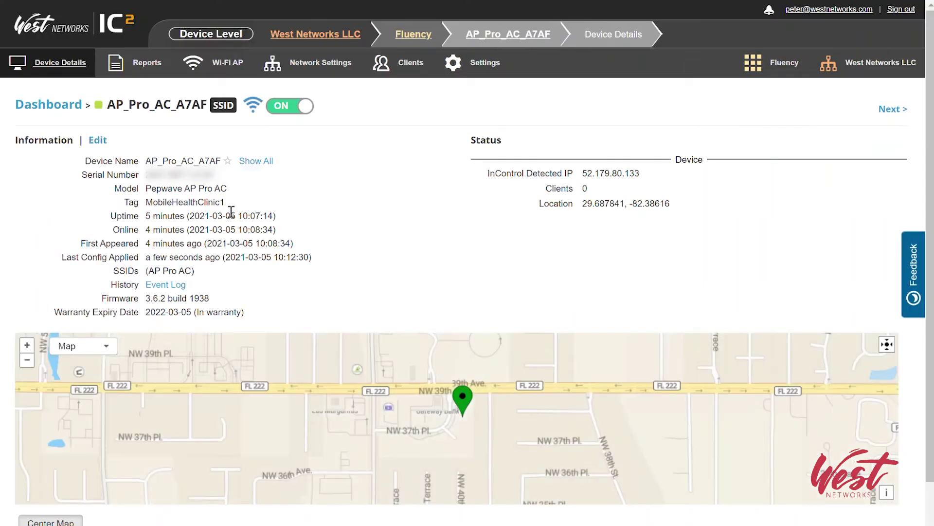
pyautogui.moveTo(116, 270); pyautogui.dragTo(236, 302)
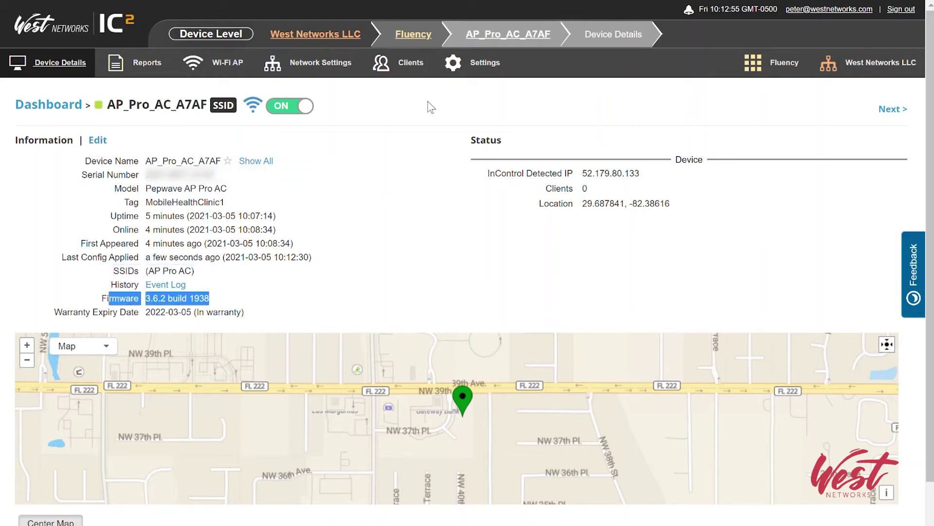
# Open the access point's Remote Web Admin from its device details and check the WAN IP address
pyautogui.moveTo(499, 73)
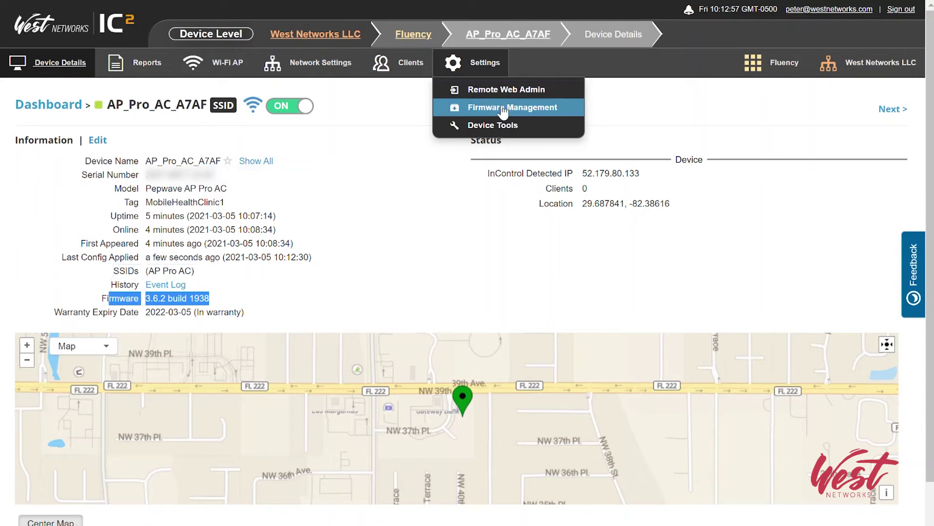
pyautogui.click(228, 305)
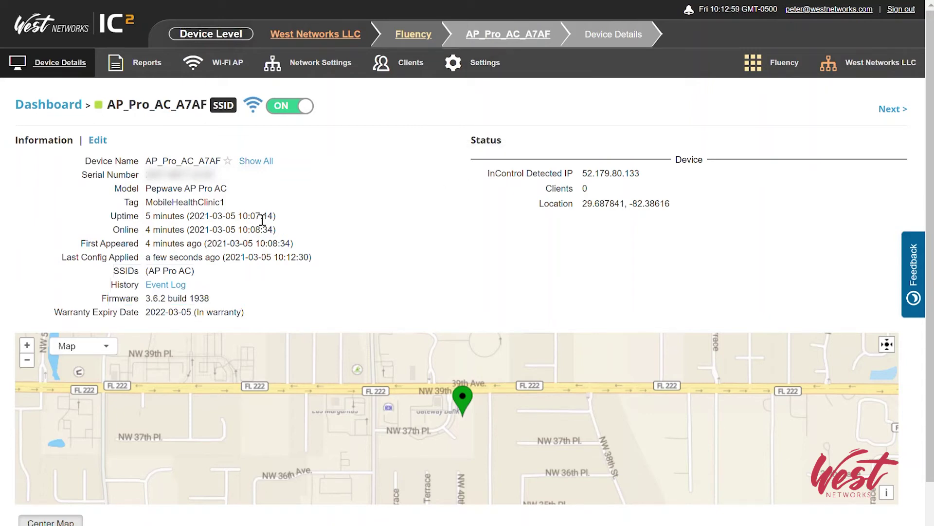
pyautogui.moveTo(479, 66)
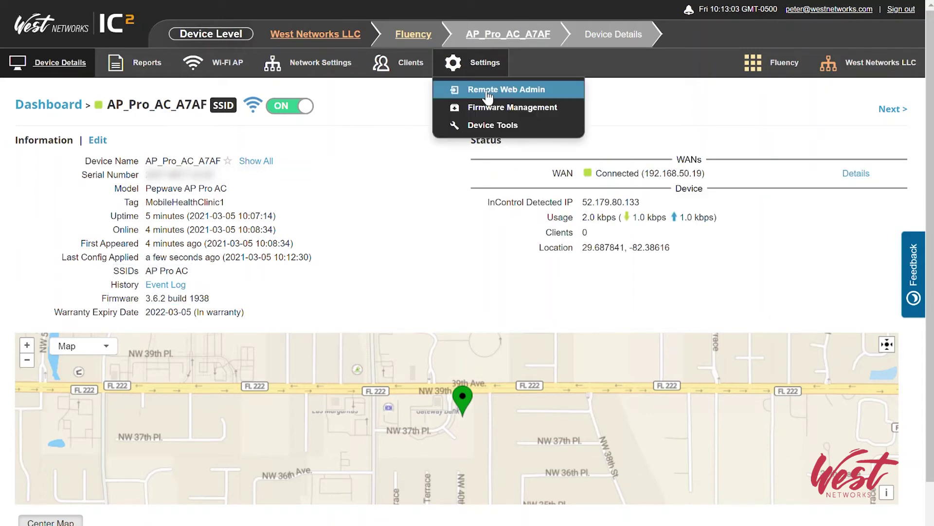
pyautogui.click(488, 93)
pyautogui.moveTo(124, 83); pyautogui.dragTo(183, 82)
pyautogui.click(182, 81)
pyautogui.tripleClick(182, 81)
pyautogui.click(241, 81)
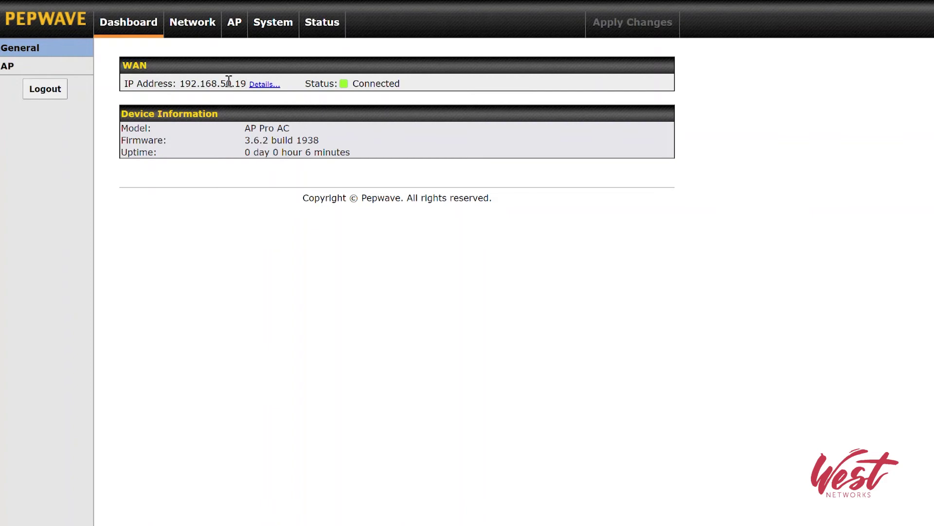
# Review the access point's WAN network settings, including the Management VLAN ID and the Spanning Tree Protocol option
pyautogui.click(194, 29)
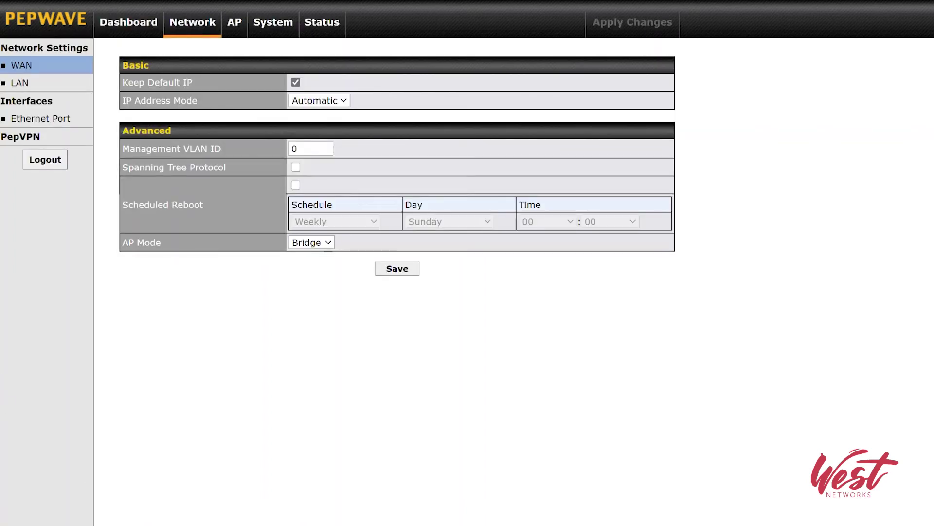
pyautogui.moveTo(137, 150); pyautogui.dragTo(238, 154)
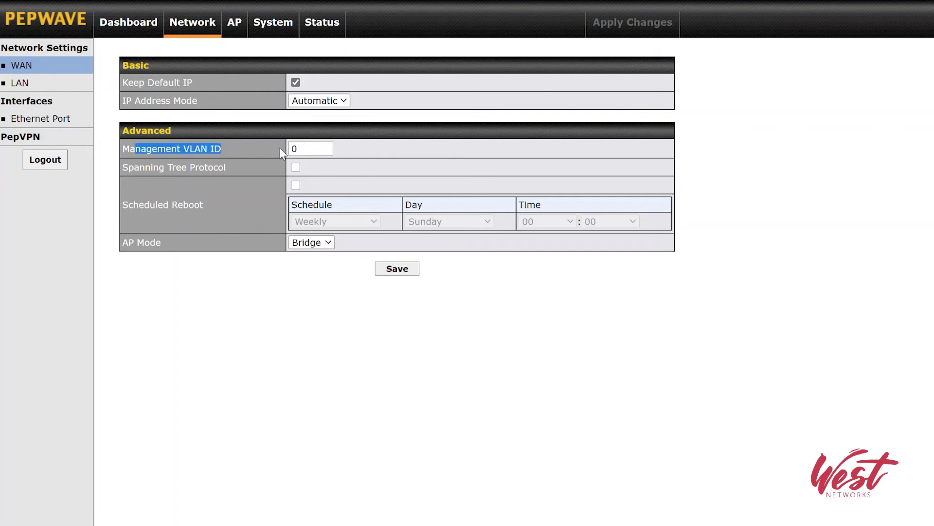
pyautogui.doubleClick(312, 148)
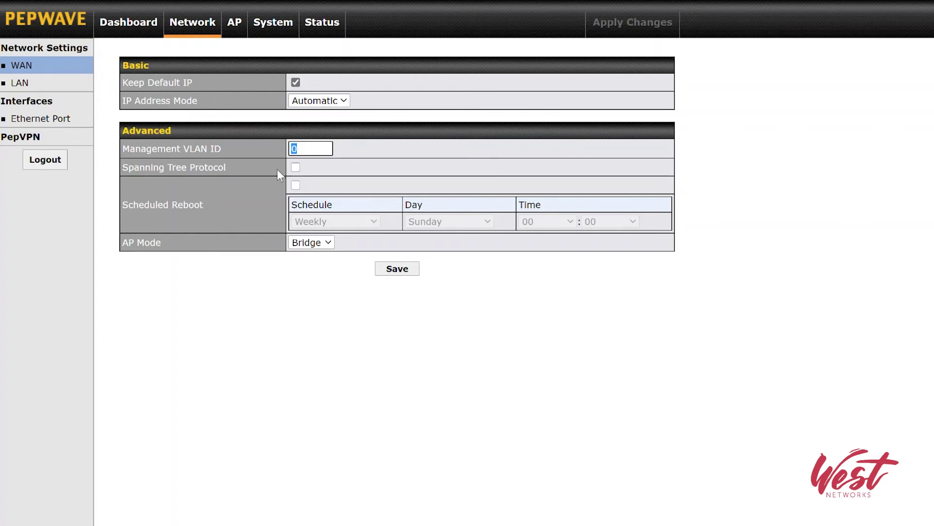
pyautogui.click(296, 167)
pyautogui.click(296, 168)
# Try AP Mode as Router with NAT and with IP Forwarding, and return it to Bridge
pyautogui.click(323, 242)
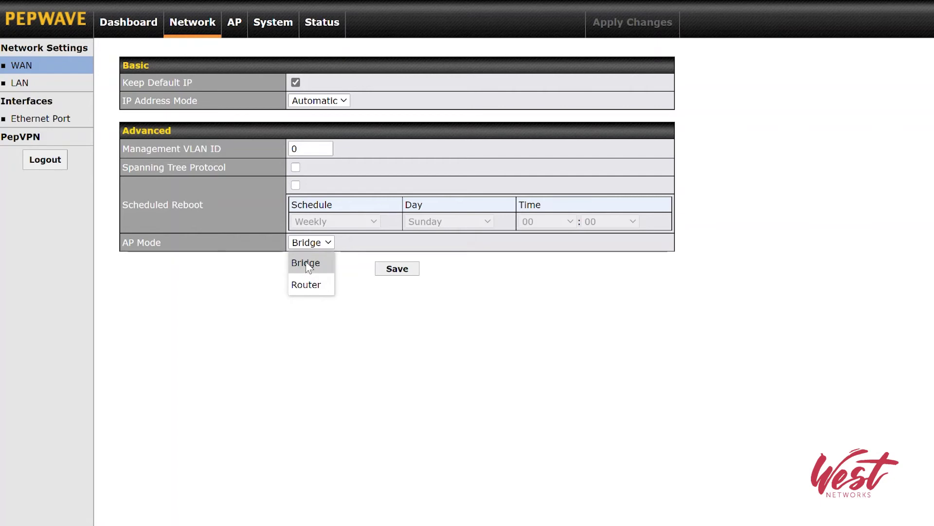
pyautogui.click(310, 288)
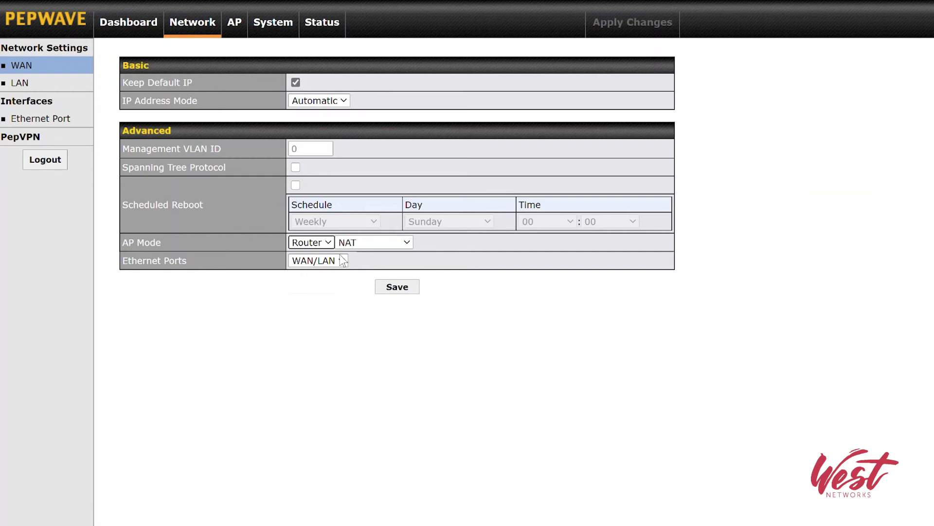
pyautogui.click(364, 245)
pyautogui.click(360, 267)
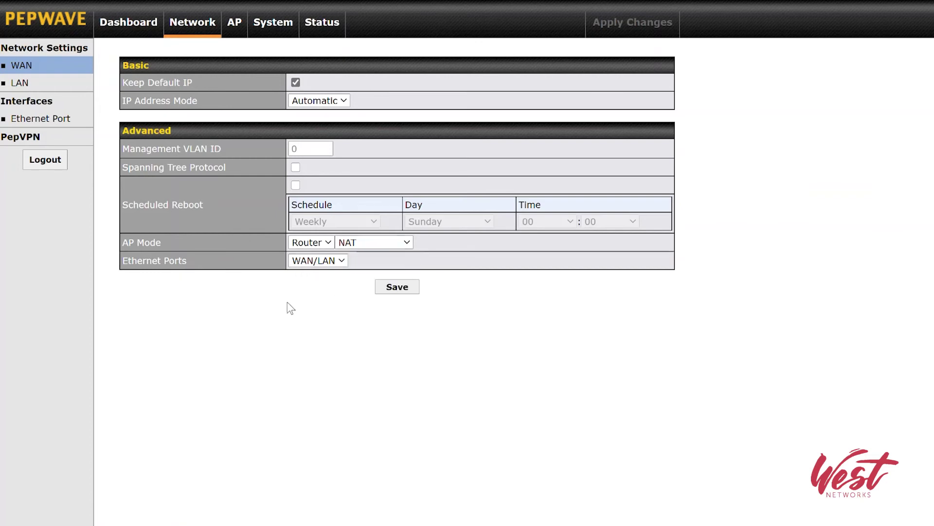
pyautogui.click(369, 244)
pyautogui.click(363, 283)
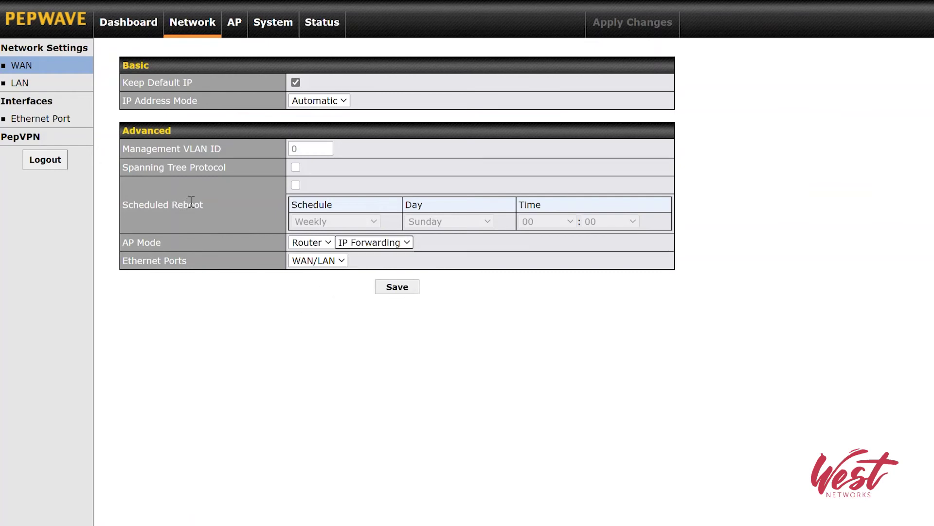
pyautogui.click(312, 243)
pyautogui.click(306, 263)
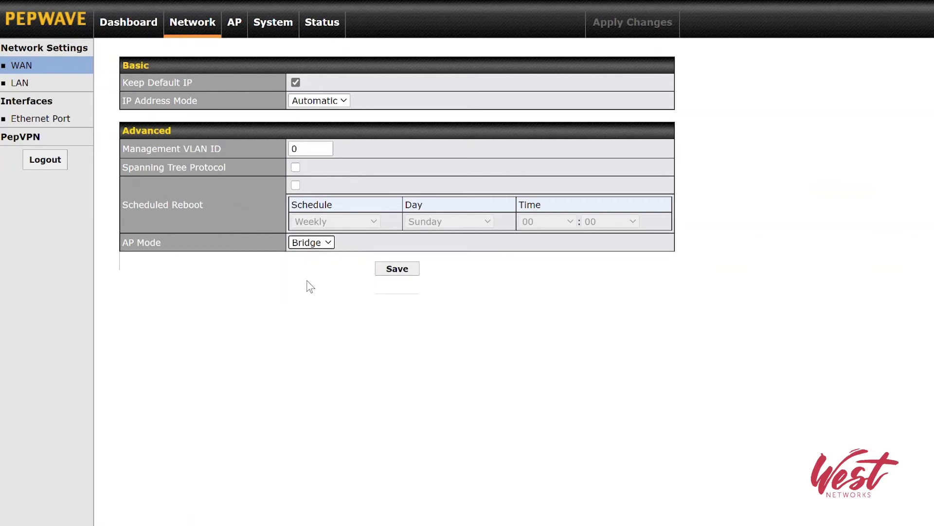
pyautogui.click(241, 299)
# Check the LAN and Ethernet port settings, trying the Access port type on LAN1 and returning it to Trunk
pyautogui.click(44, 84)
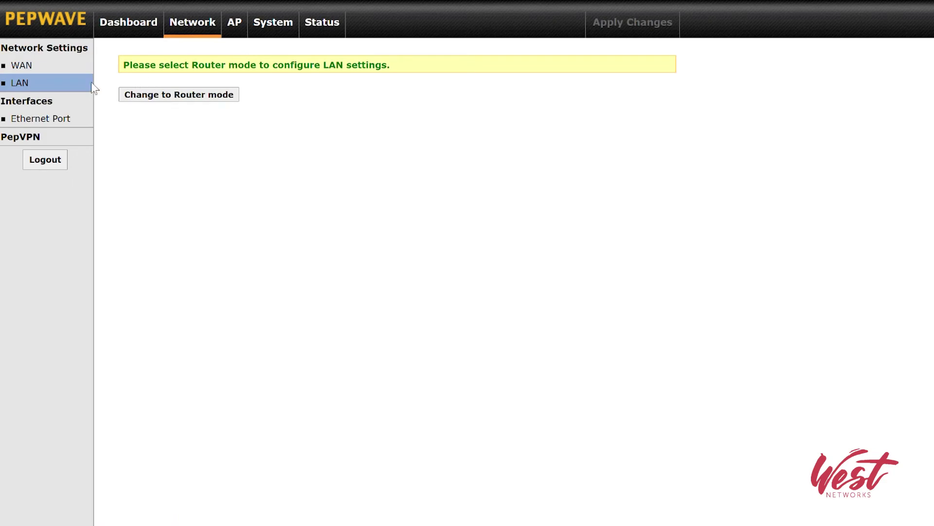
pyautogui.click(50, 125)
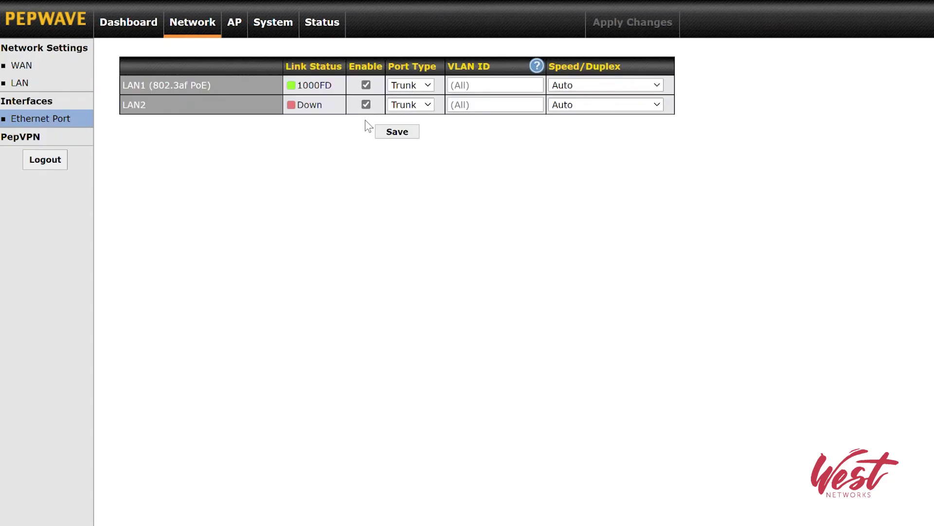
pyautogui.click(411, 86)
pyautogui.click(412, 127)
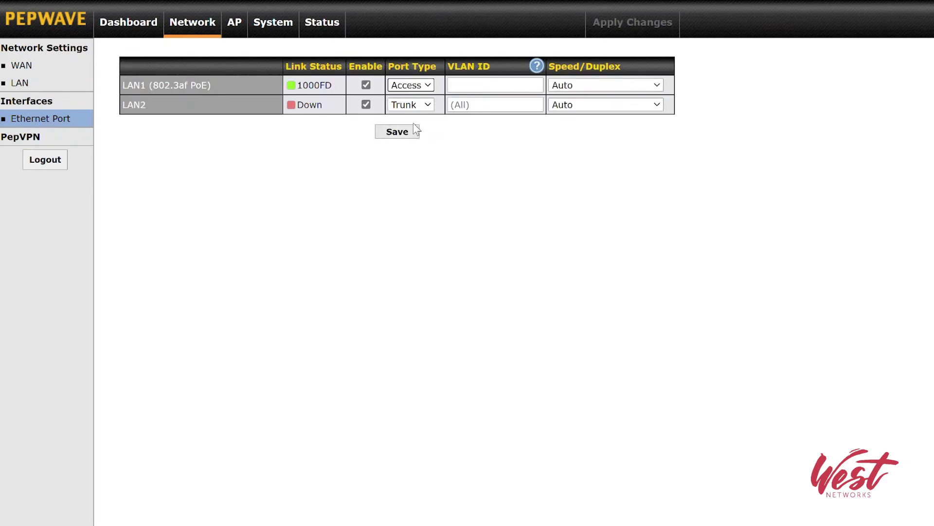
pyautogui.click(496, 85)
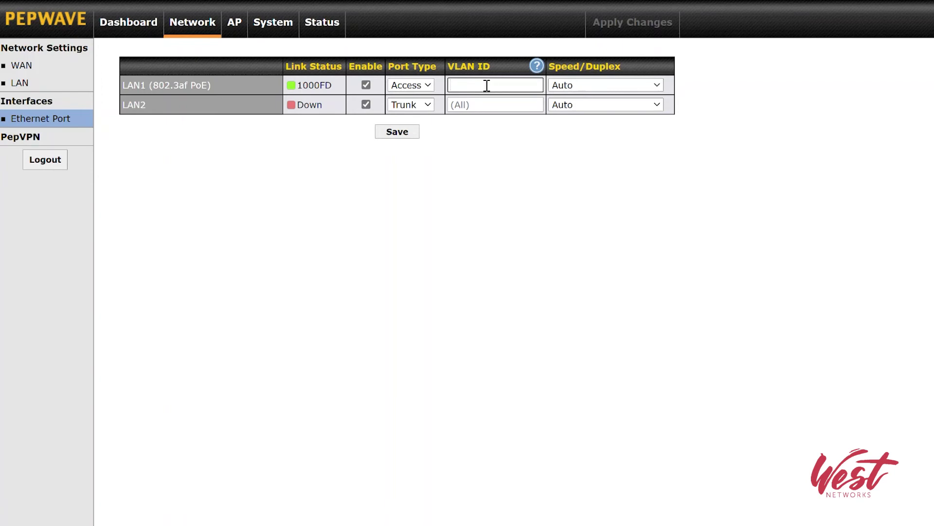
pyautogui.click(504, 103)
pyautogui.click(423, 88)
pyautogui.click(406, 108)
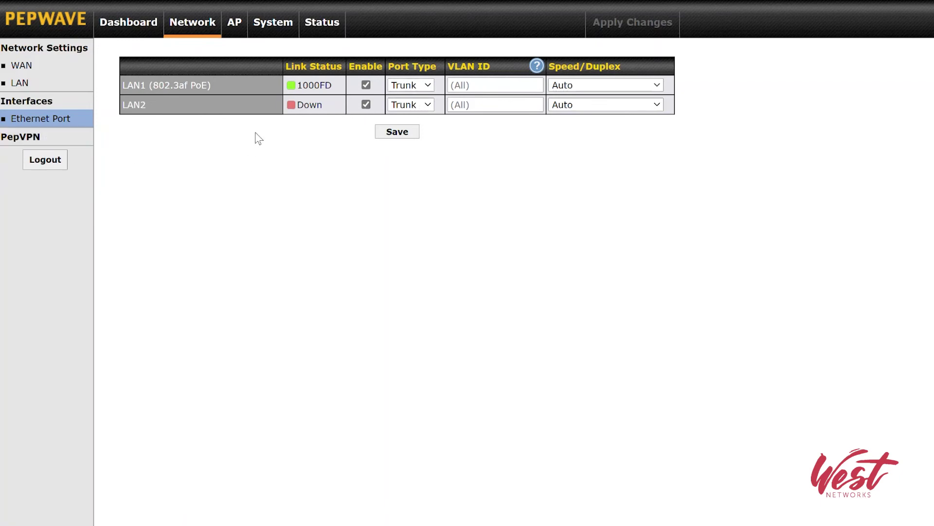
# Check how the access point's wireless SSID configuration is managed
pyautogui.click(234, 24)
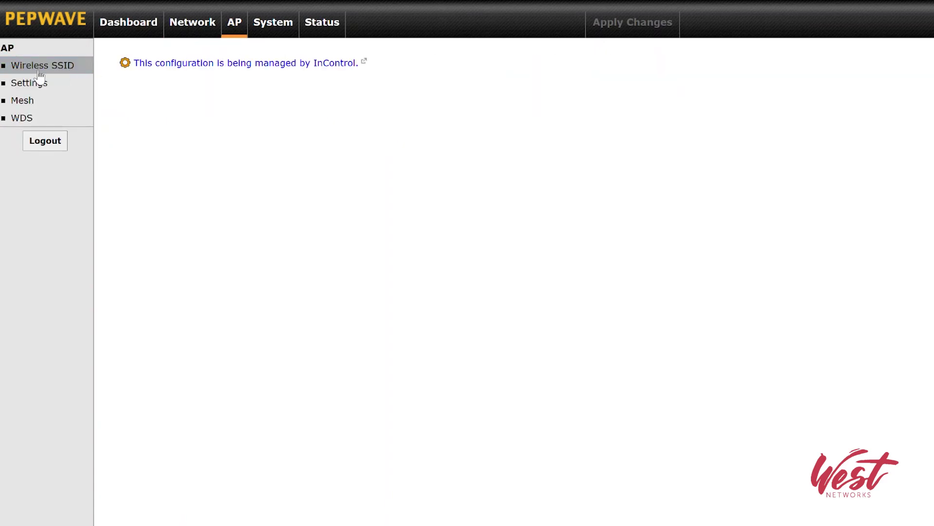
pyautogui.moveTo(164, 66); pyautogui.dragTo(386, 68)
pyautogui.click(298, 115)
pyautogui.click(37, 68)
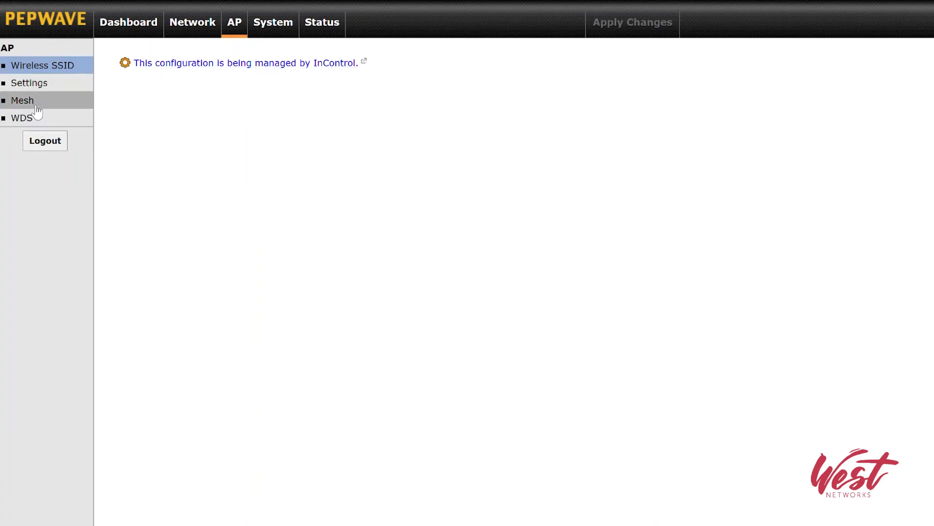
# Examine the Mesh ID, frequency and shared key options for a new mesh profile, and cancel without creating it
pyautogui.click(37, 104)
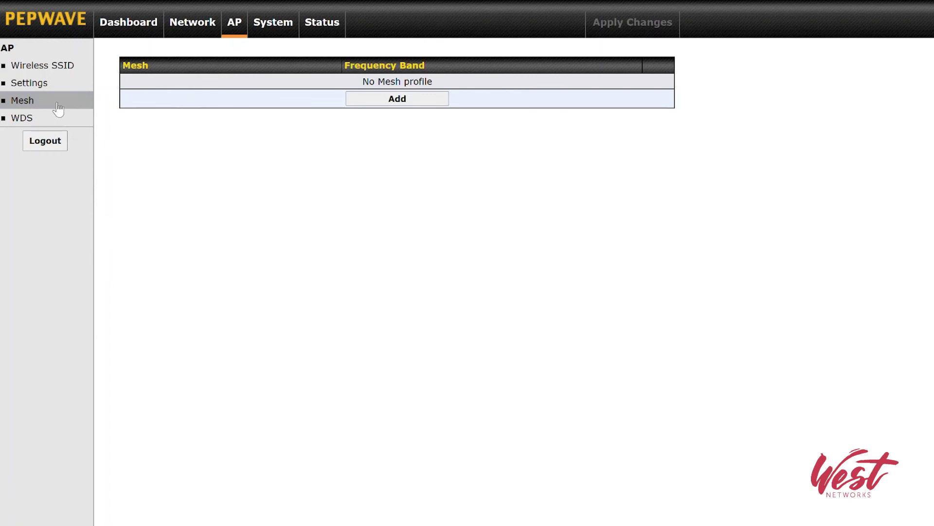
pyautogui.rightClick(389, 104)
pyautogui.press('Escape')
pyautogui.click(392, 99)
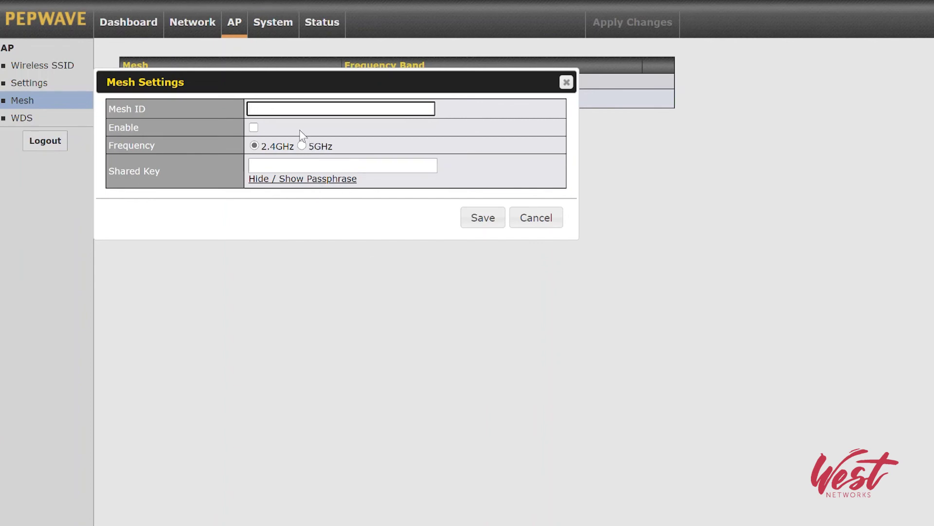
pyautogui.click(535, 222)
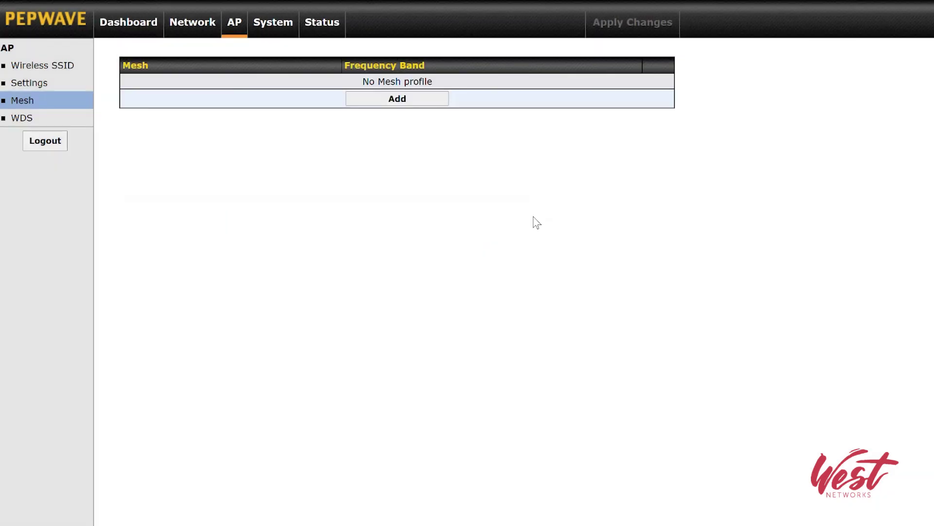
# Enable a new WDS entry to inspect its radio and encryption options, discard it unsaved and return to the dashboard
pyautogui.click(36, 125)
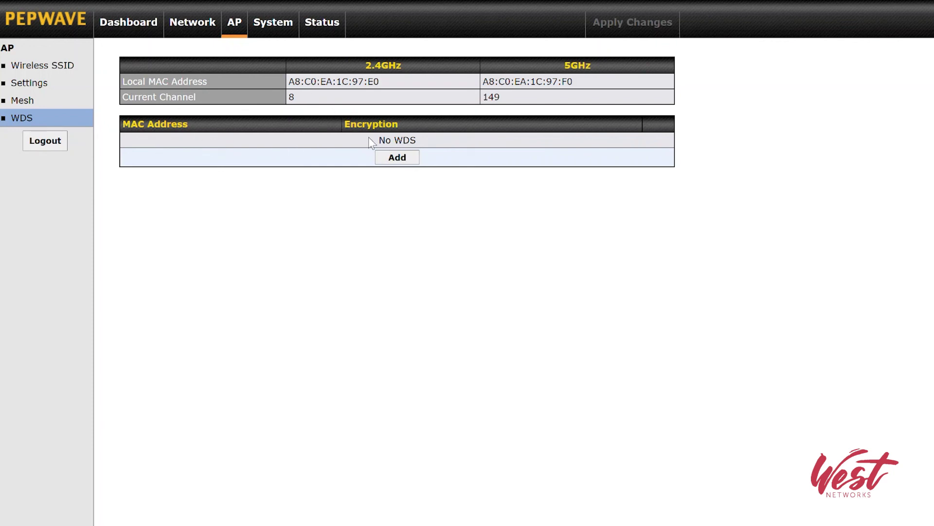
pyautogui.click(392, 157)
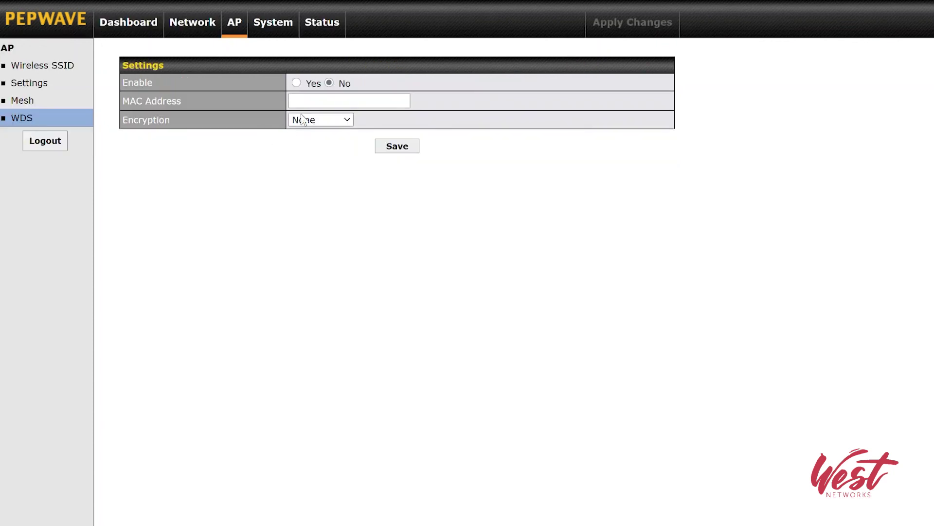
pyautogui.click(297, 83)
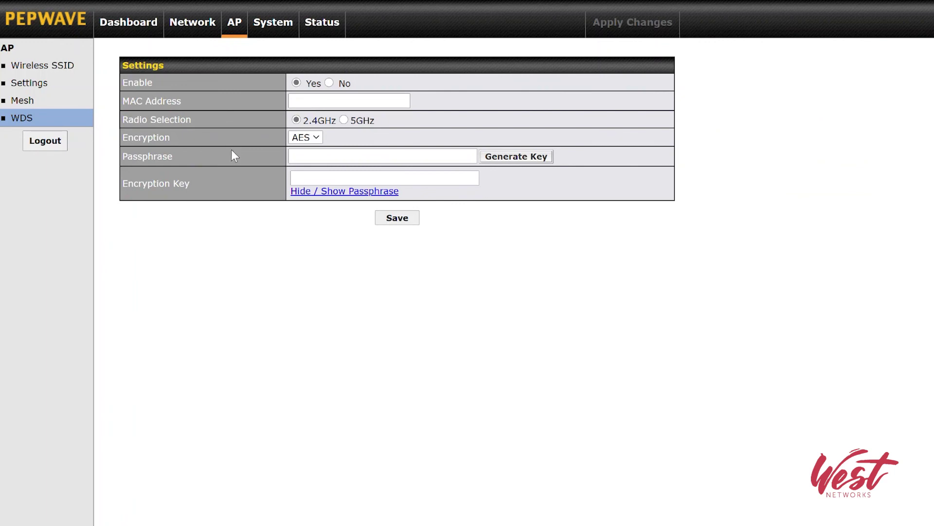
pyautogui.click(42, 118)
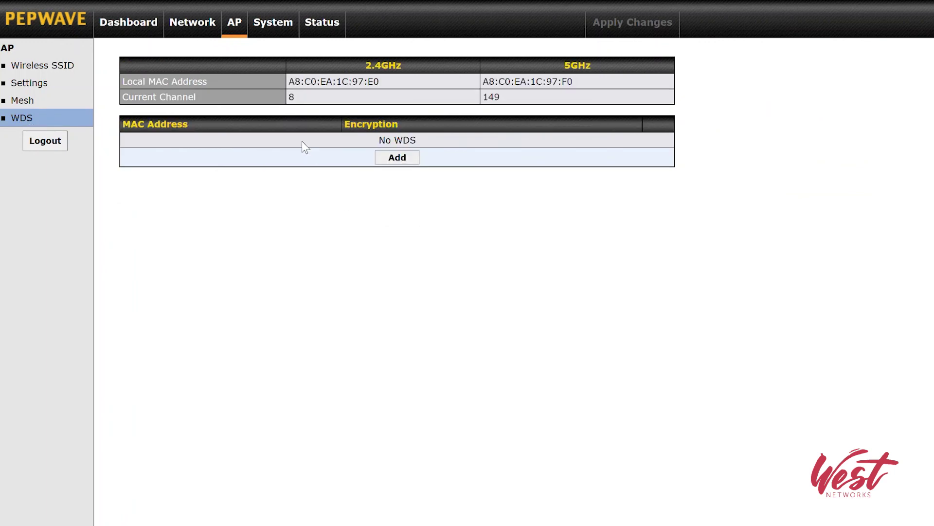
pyautogui.click(129, 38)
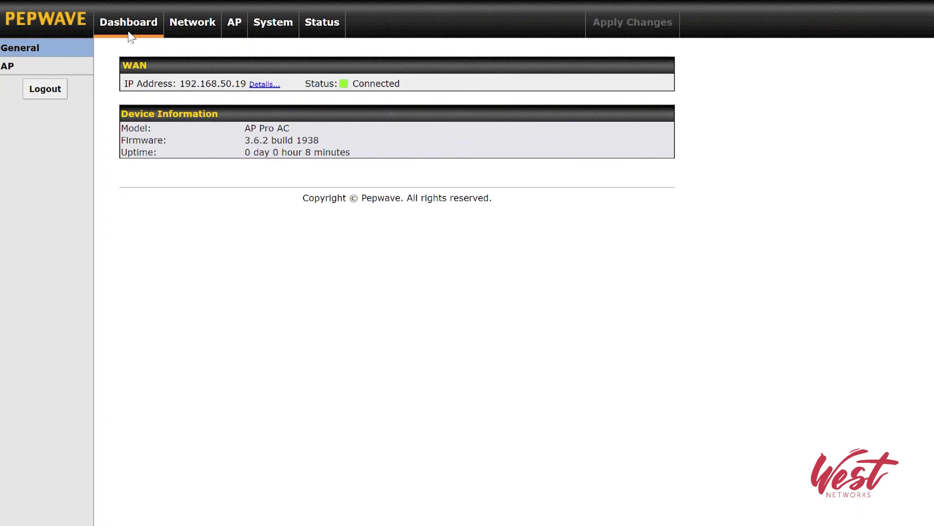